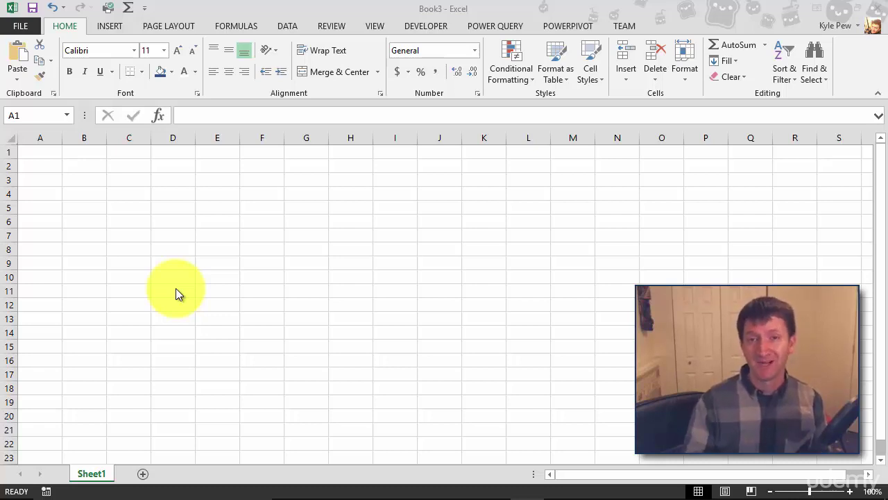
# Browse the Shapes gallery on the Insert tab and close it without choosing a shape
pyautogui.click(115, 28)
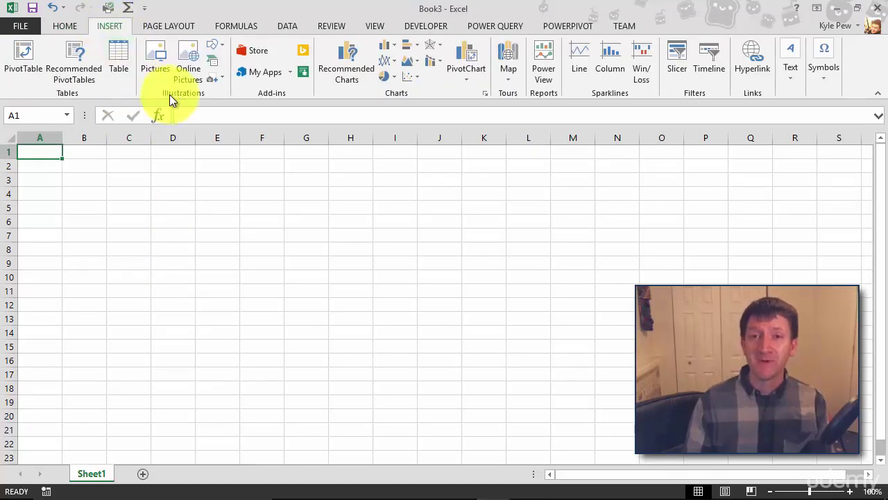
pyautogui.click(222, 43)
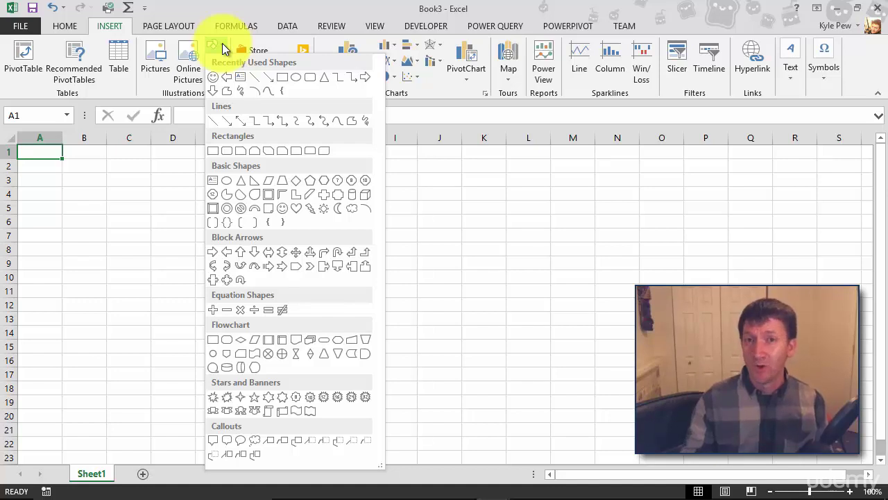
pyautogui.click(222, 16)
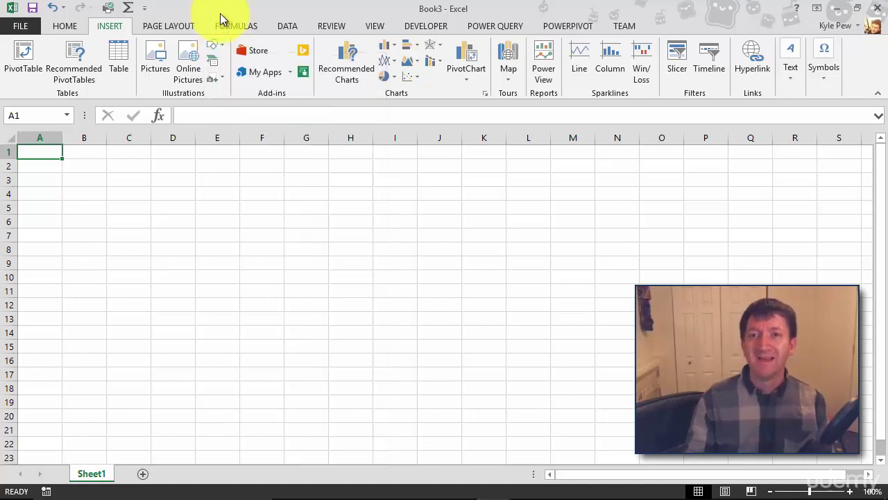
# Open the SmartArt chooser, filter to Process layouts and select Circle Accent Timeline
pyautogui.click(211, 63)
pyautogui.moveTo(230, 119); pyautogui.dragTo(66, 39)
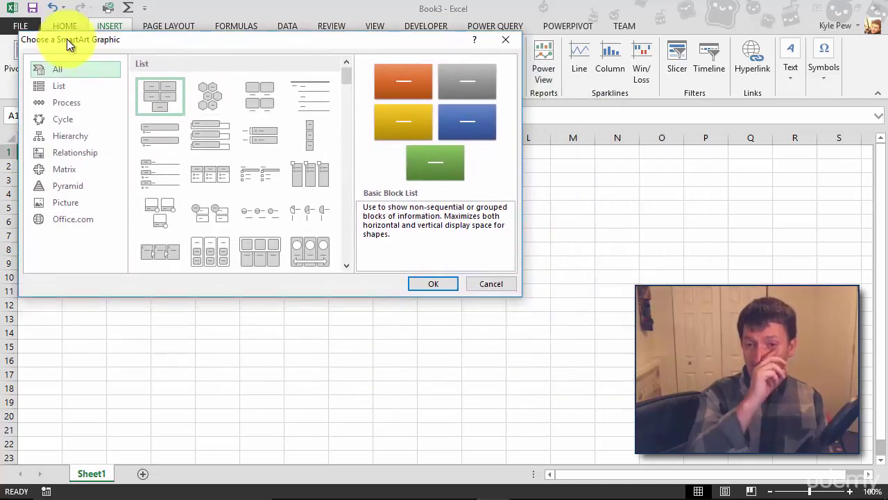
pyautogui.click(58, 102)
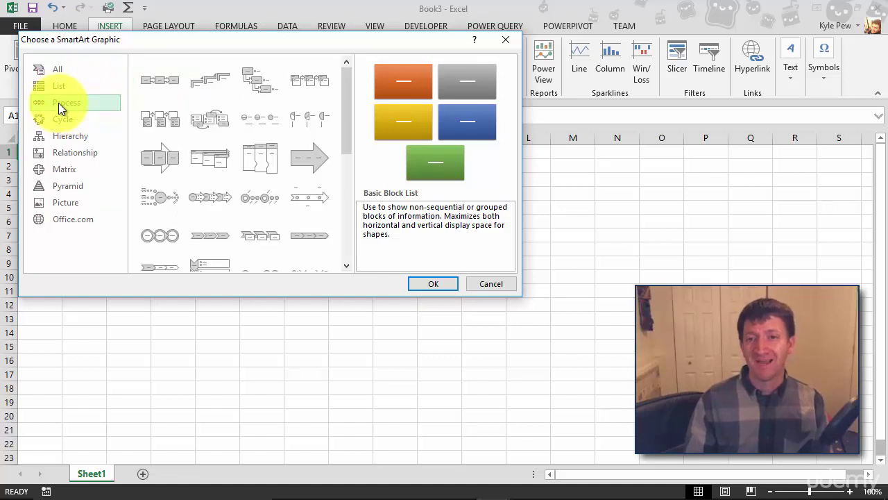
pyautogui.click(265, 199)
# Insert the Circle Accent Timeline diagram on Sheet1 and drag it up and to the left
pyautogui.click(432, 284)
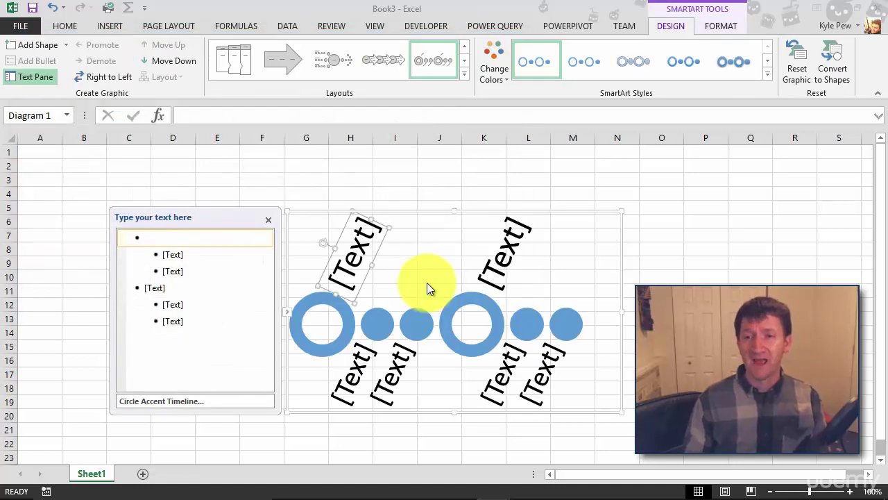
pyautogui.moveTo(300, 210); pyautogui.dragTo(208, 174)
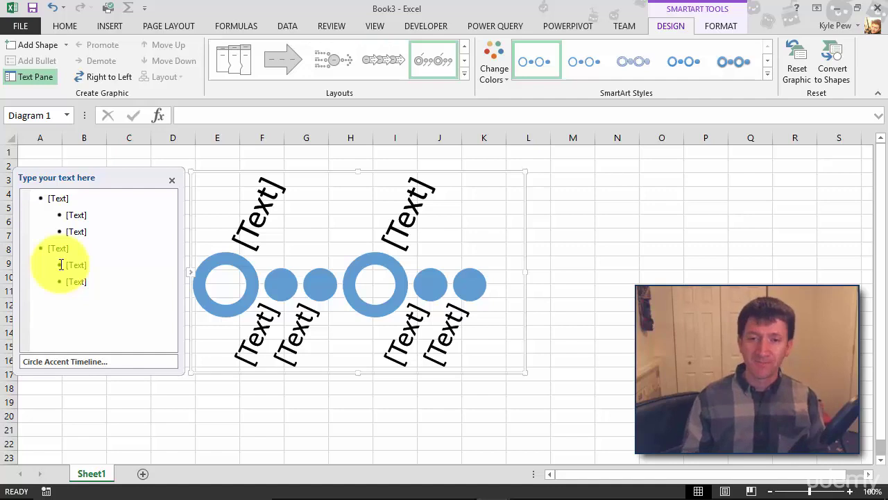
pyautogui.click(54, 198)
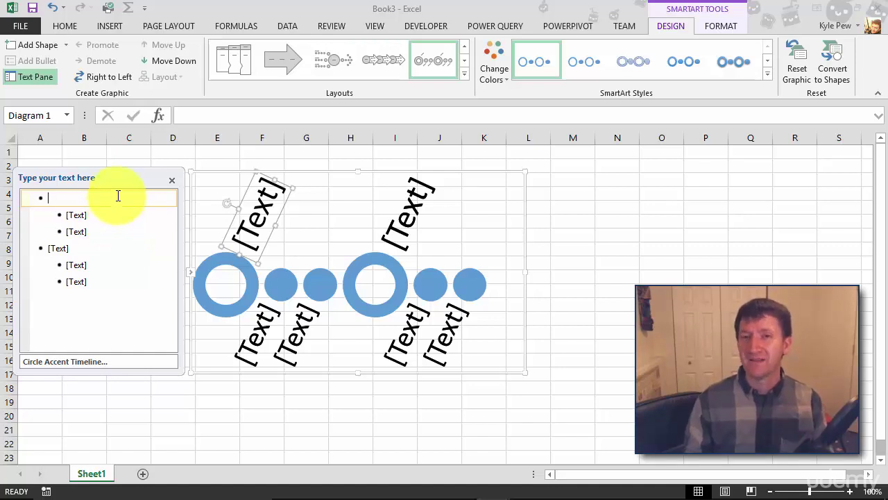
# Label the first main timeline stage 'Create Doc'
pyautogui.write('Creating')
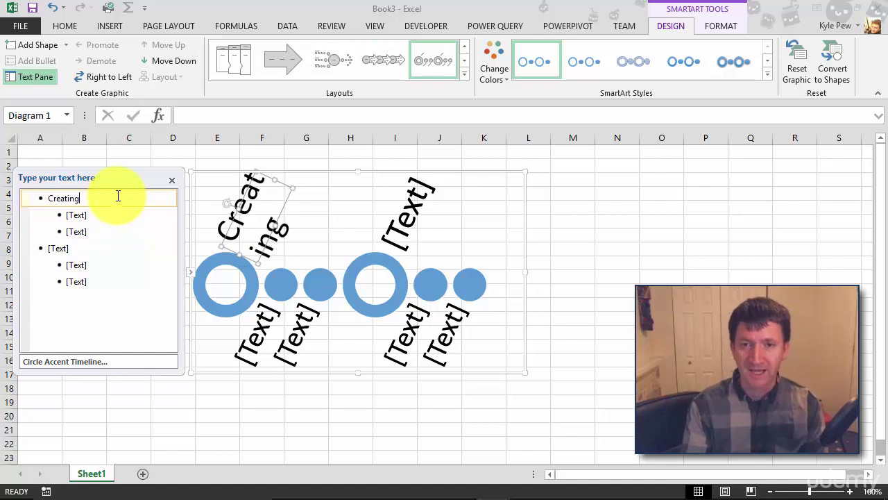
pyautogui.write(' Dcou')
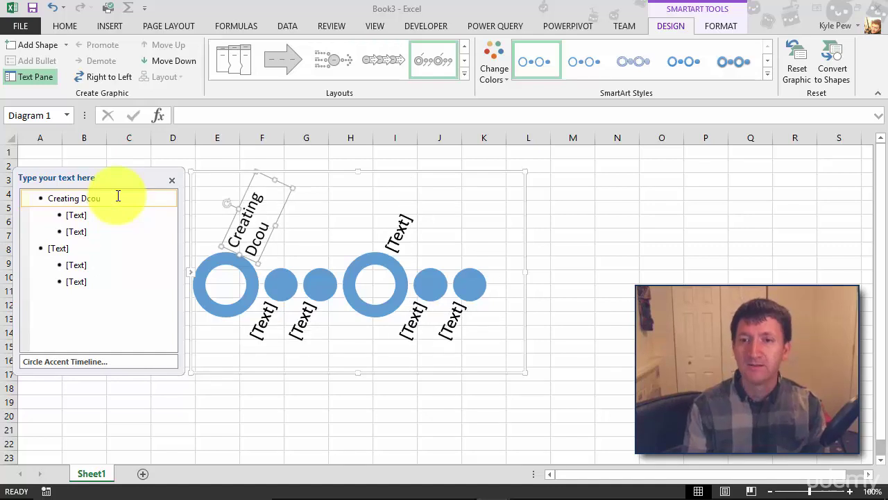
pyautogui.press('BackSpace')
pyautogui.press('BackSpace')
pyautogui.press('BackSpace')
pyautogui.write('oc')
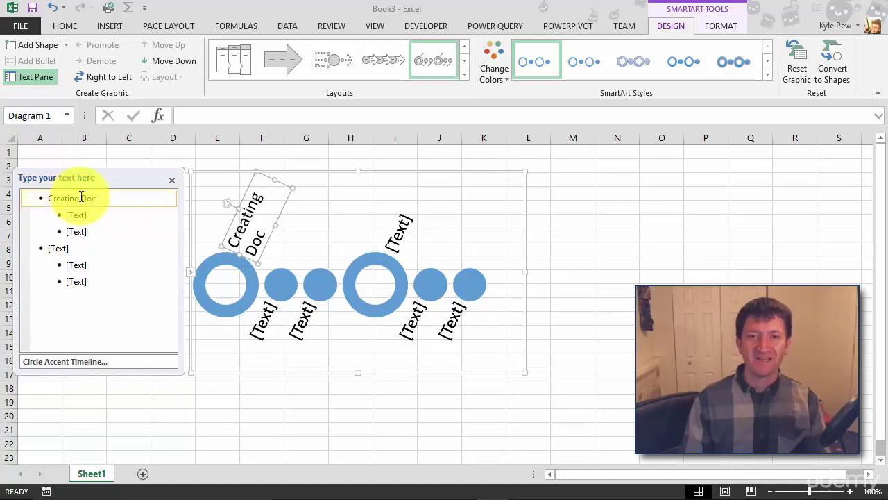
pyautogui.moveTo(67, 193); pyautogui.dragTo(75, 207)
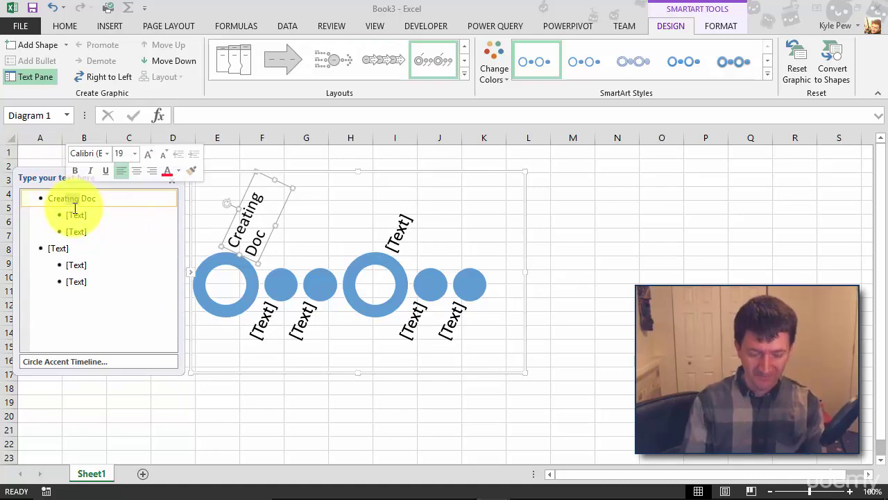
pyautogui.write('e')
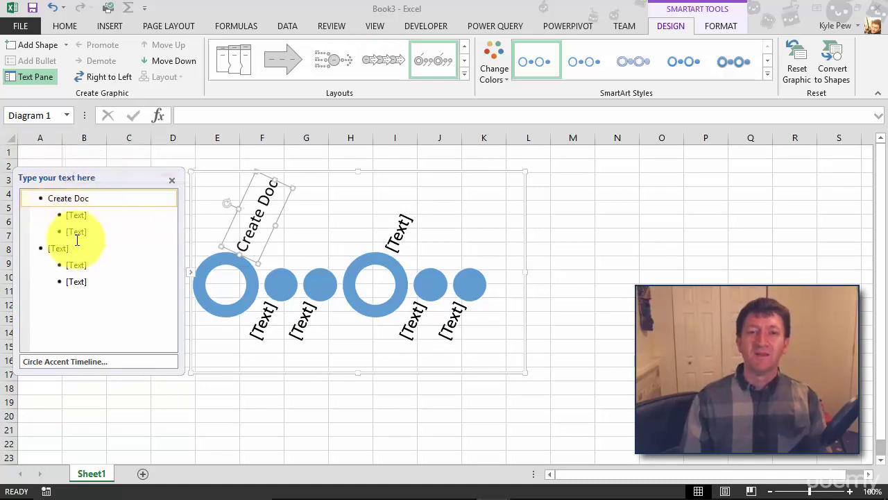
# Label the second main timeline stage 'Send for Approval'
pyautogui.click(66, 248)
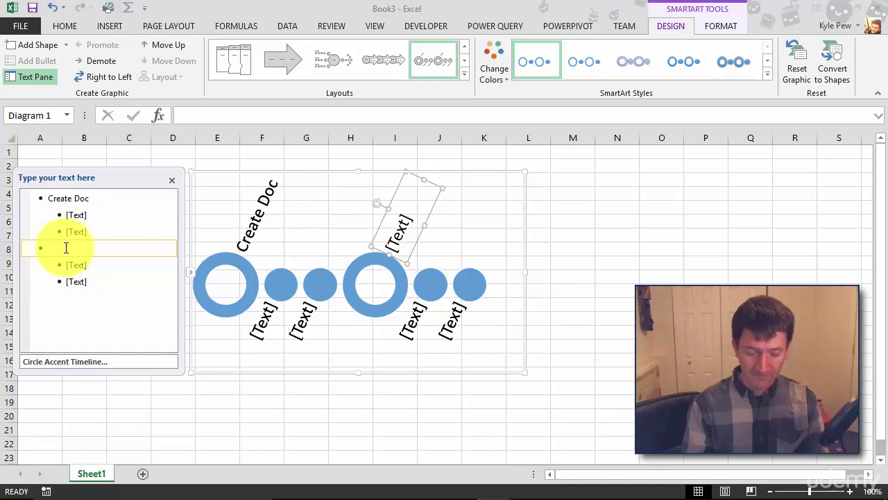
pyautogui.write('Send f for')
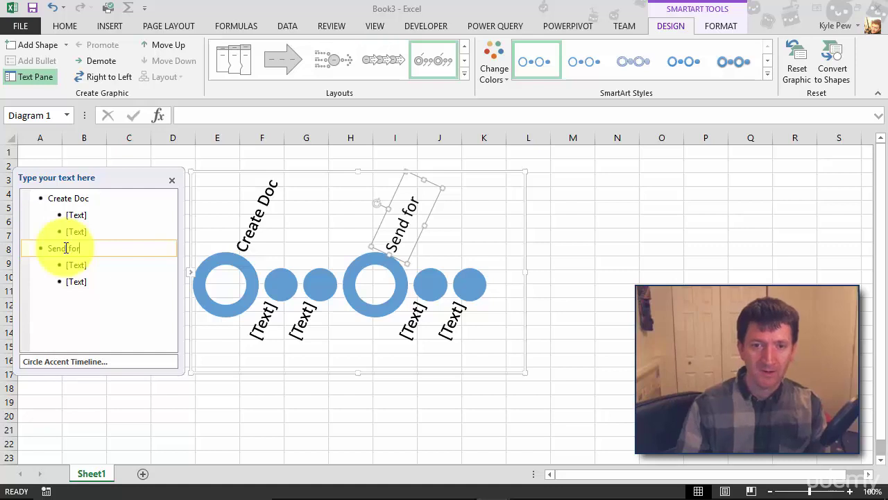
pyautogui.write('Approv')
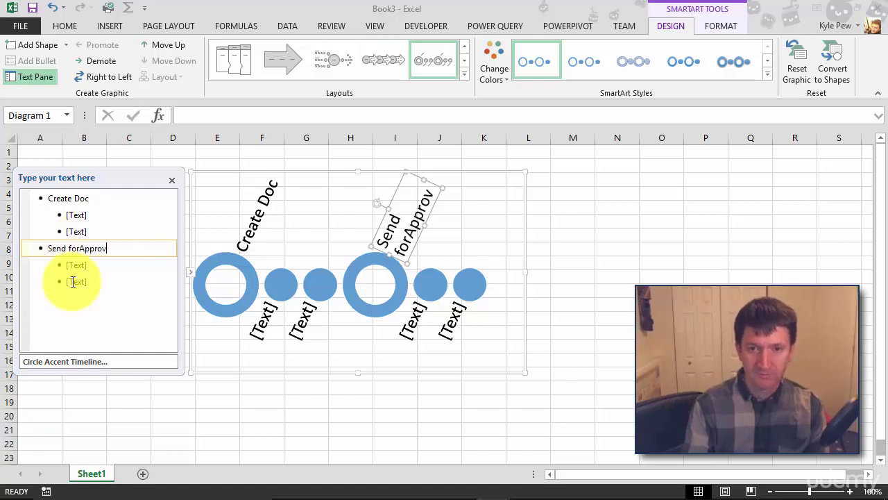
pyautogui.write('al')
pyautogui.press('Left')
pyautogui.press('Left')
pyautogui.press('Left')
pyautogui.press('Left')
pyautogui.press('Left')
pyautogui.press('Left')
pyautogui.press('Left')
pyautogui.press('Left')
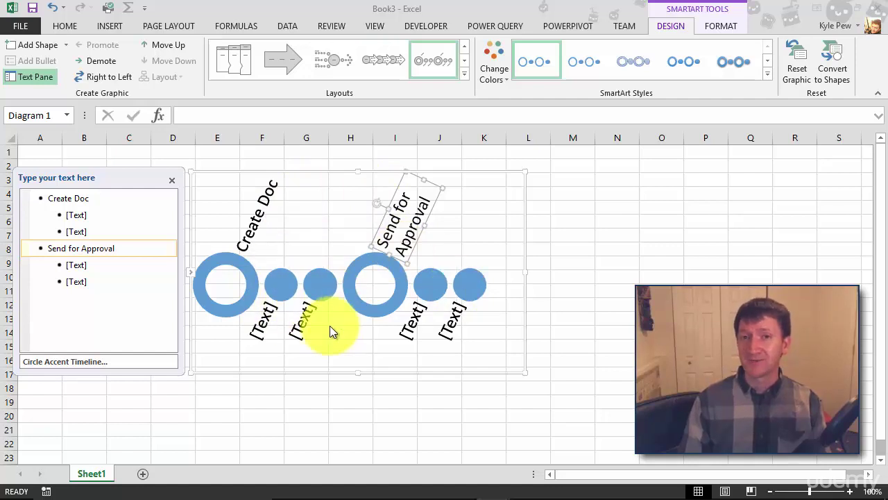
# Label Create Doc's sub-steps 'Brainstorm' and 'Intial Draft'
pyautogui.click(79, 216)
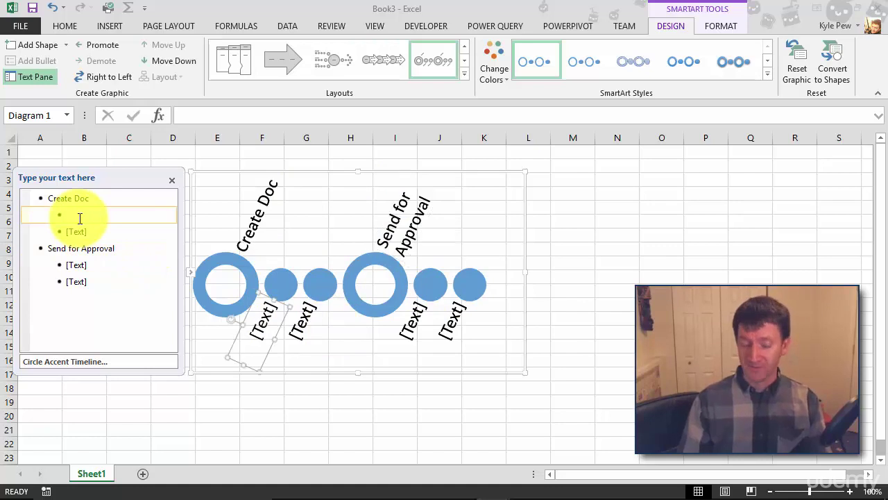
pyautogui.write('Brain')
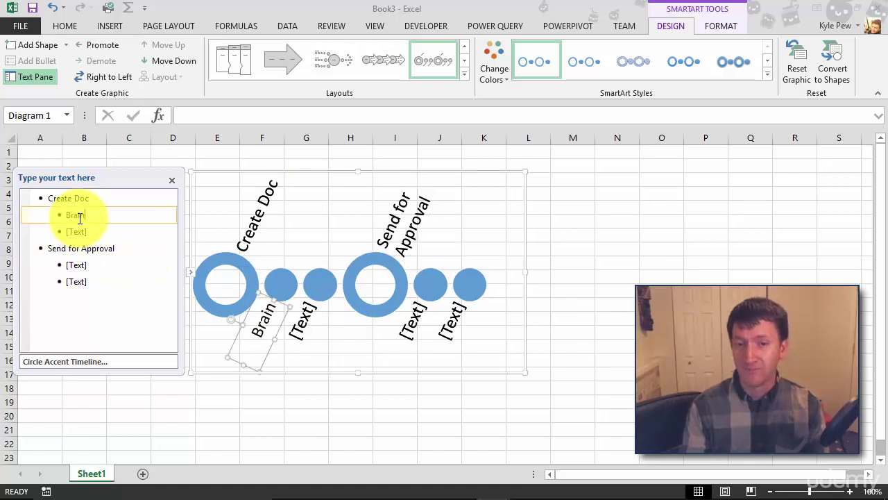
pyautogui.write('storm')
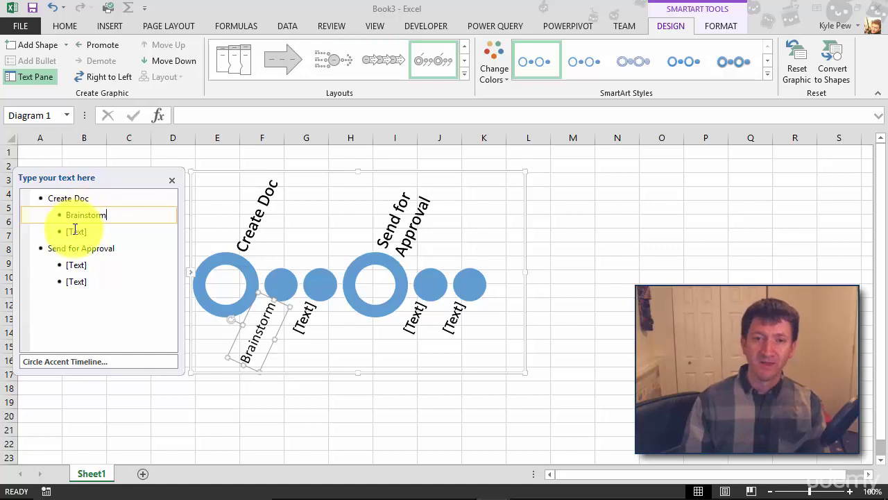
pyautogui.click(77, 231)
pyautogui.write('I')
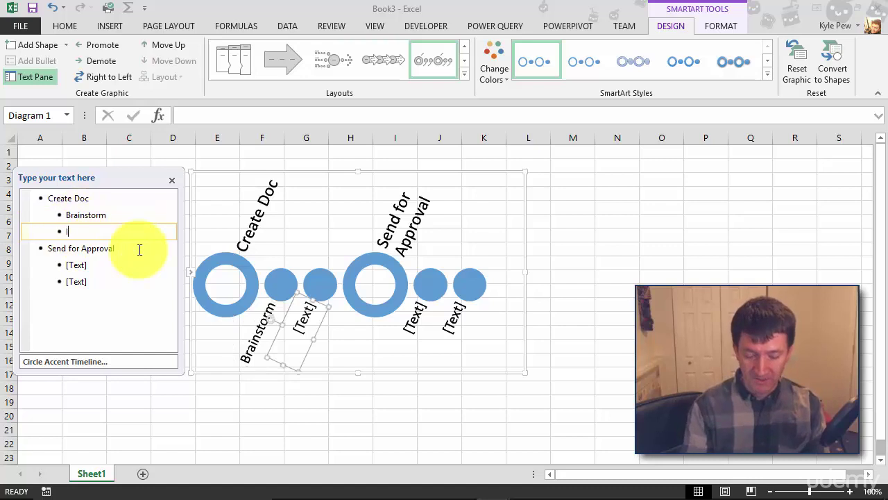
pyautogui.write('ntia')
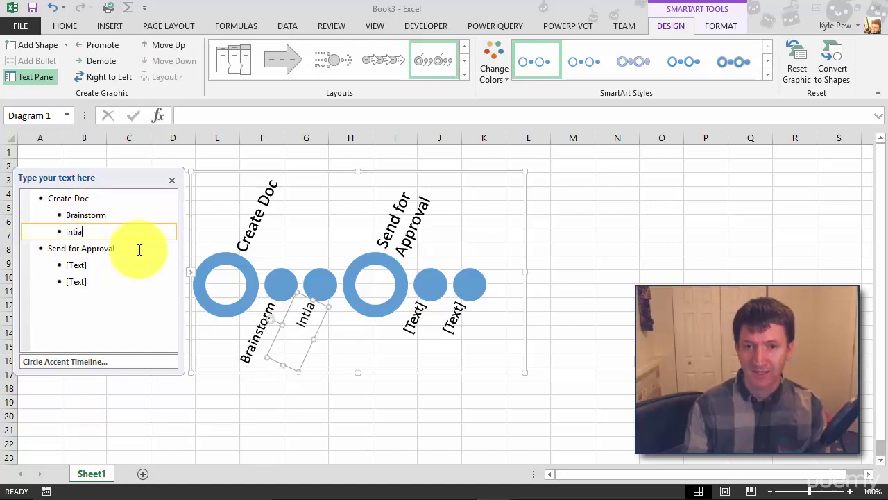
pyautogui.write('l Draft')
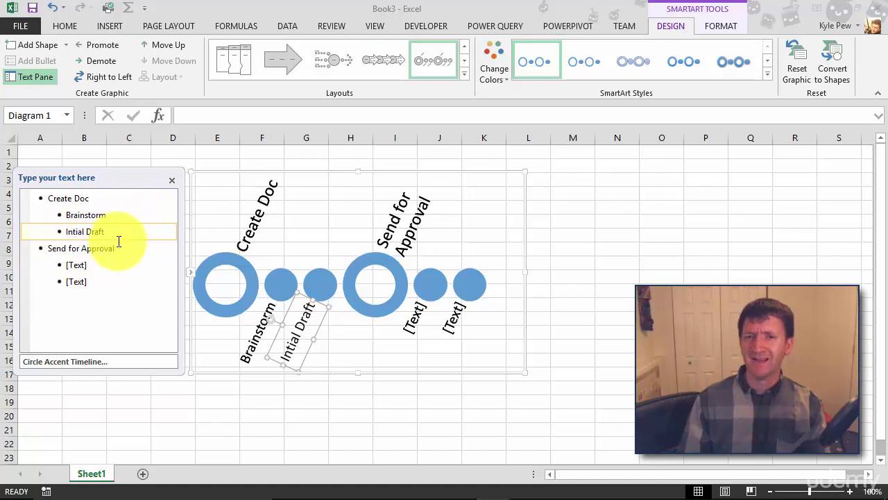
pyautogui.click(94, 264)
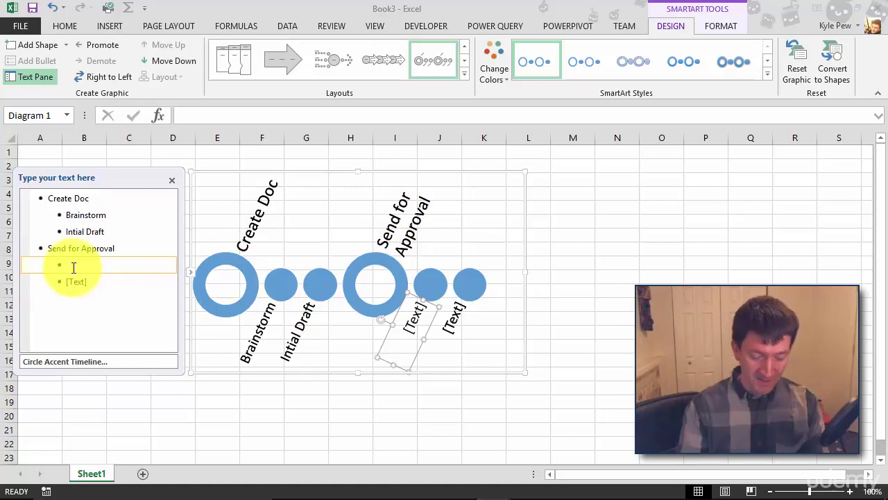
# Enter 'Send Email' and 'Collect Responses' under Send for Approval, then add a new bullet
pyautogui.write('Send Email')
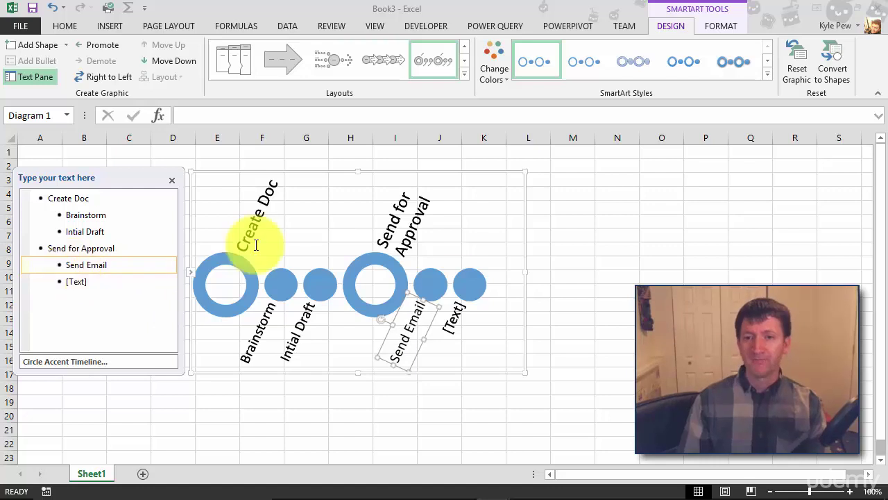
pyautogui.click(453, 318)
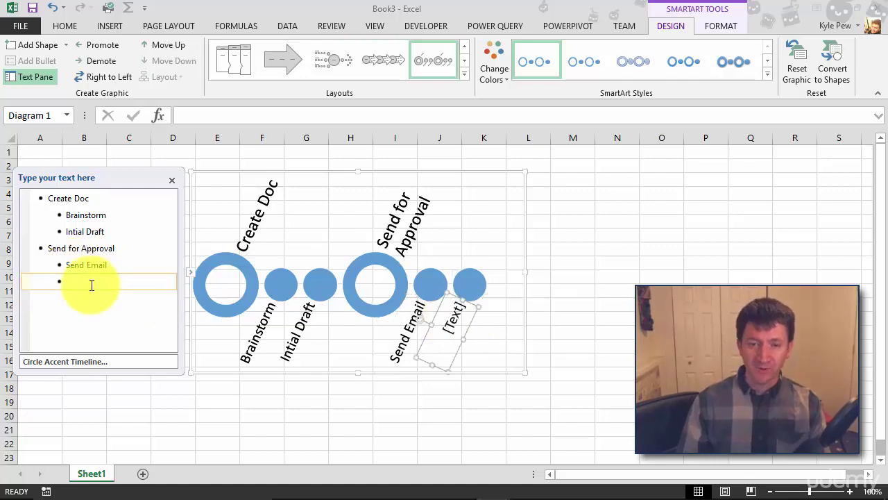
pyautogui.write('Collect Response')
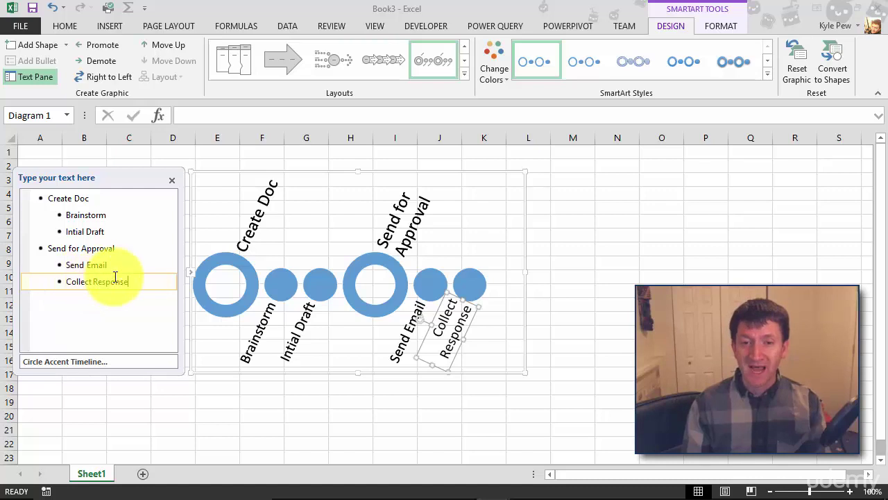
pyautogui.write('s')
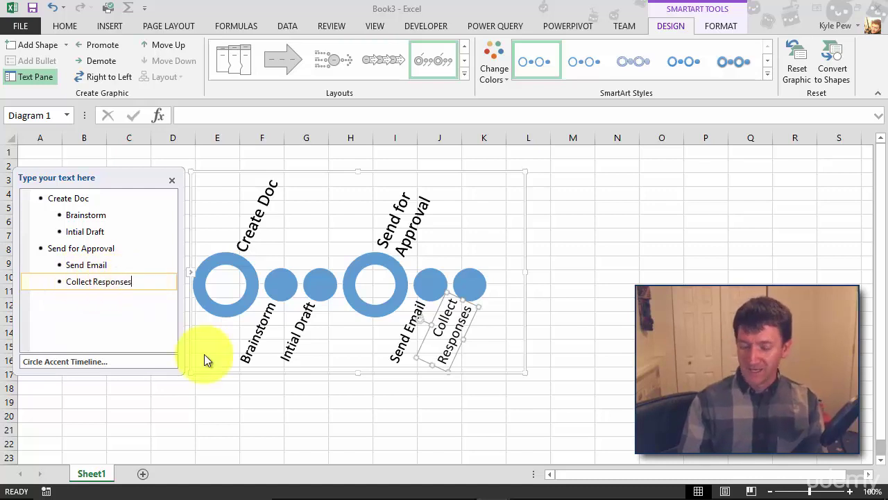
pyautogui.press('Return')
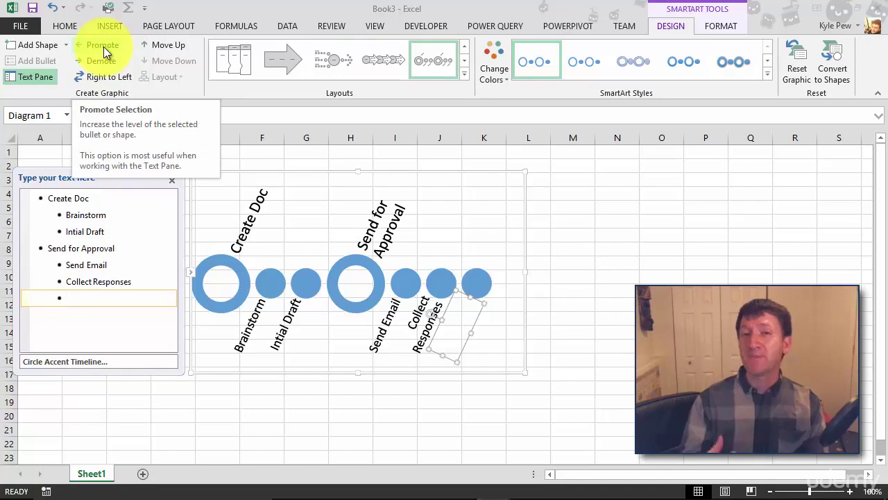
# Promote the new bullet to a main stage named 'Final Approval'
pyautogui.click(103, 47)
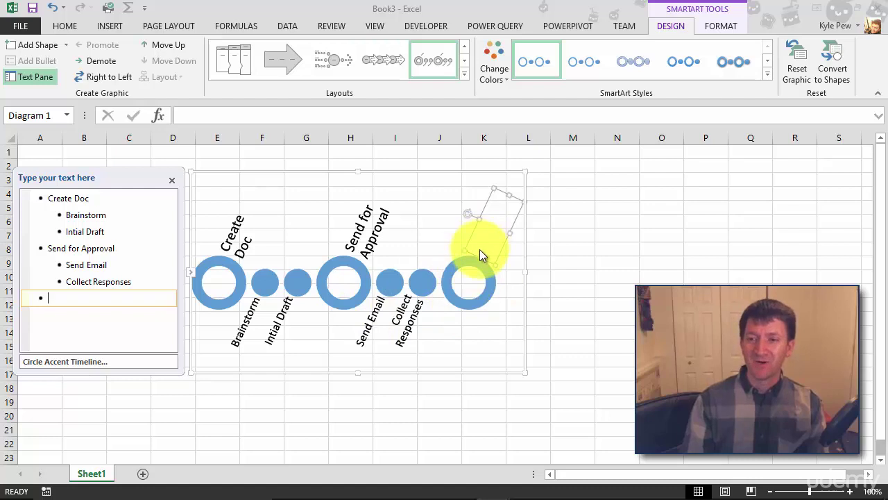
pyautogui.write('Final Approval')
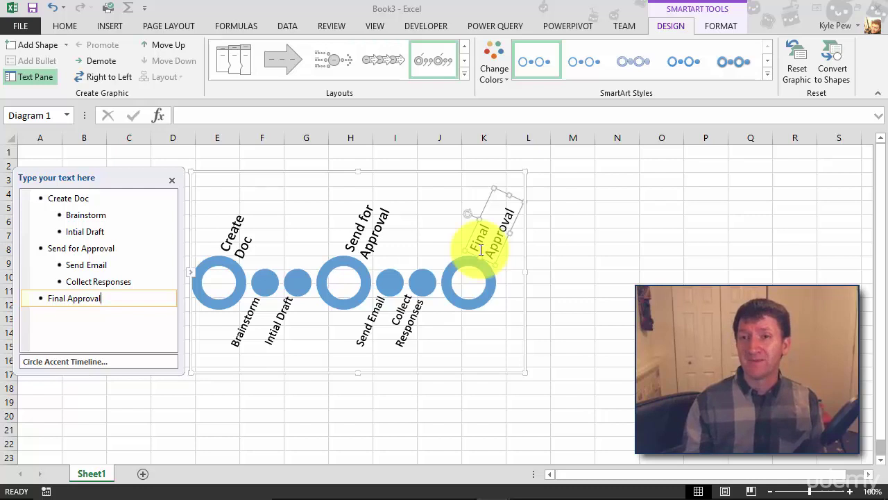
pyautogui.click(227, 179)
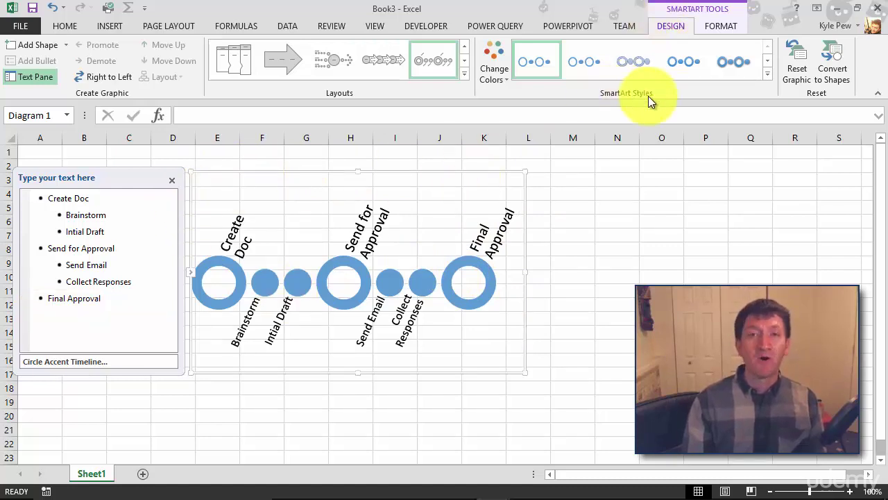
# Apply a 3-D SmartArt style to the whole timeline diagram
pyautogui.click(768, 75)
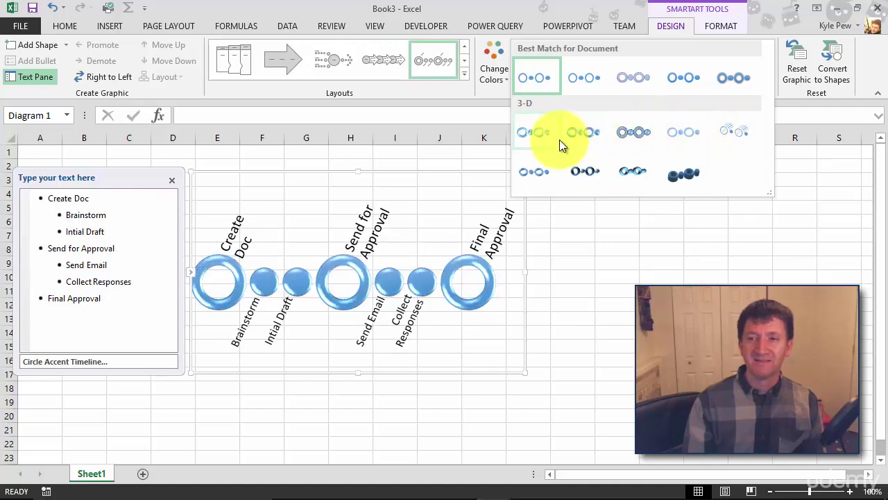
pyautogui.click(545, 174)
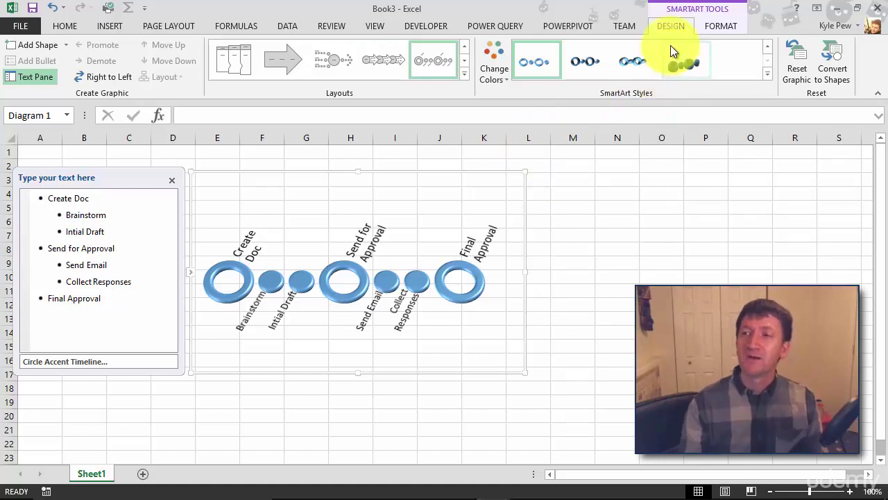
pyautogui.click(719, 26)
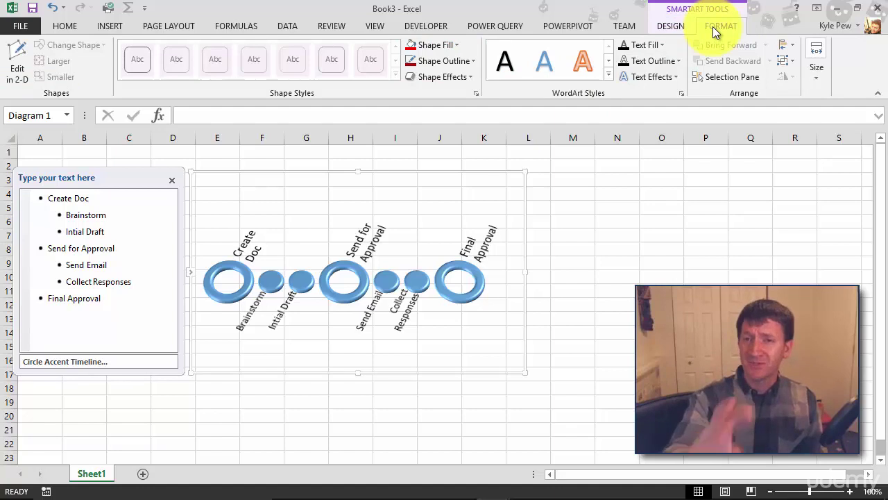
# Fill the Create Doc, Send for Approval and Final Approval circles with orange
pyautogui.click(219, 267)
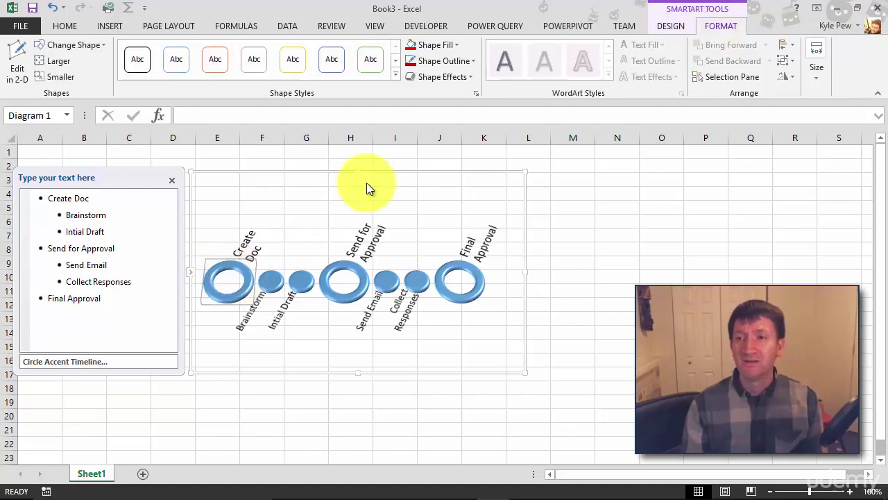
pyautogui.click(456, 47)
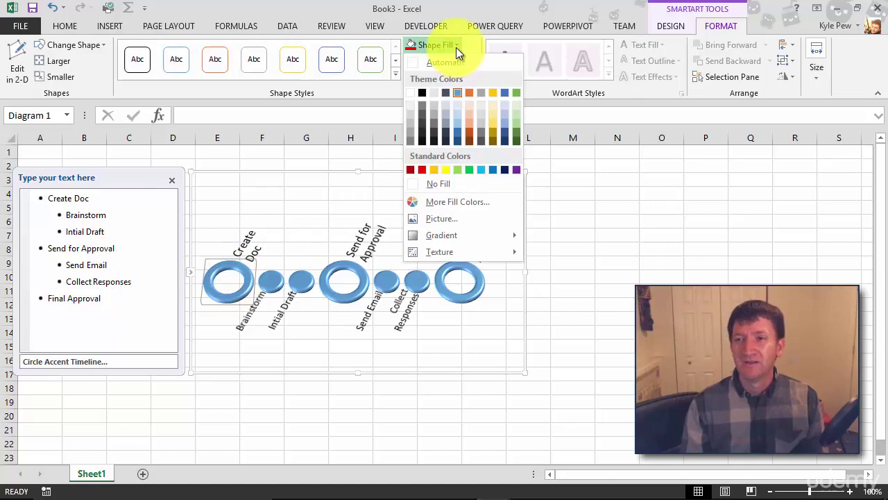
pyautogui.click(472, 93)
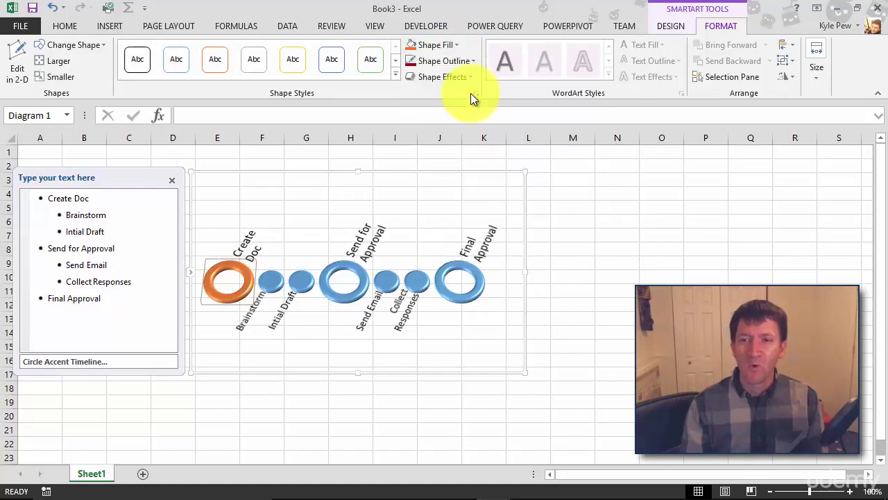
pyautogui.click(344, 262)
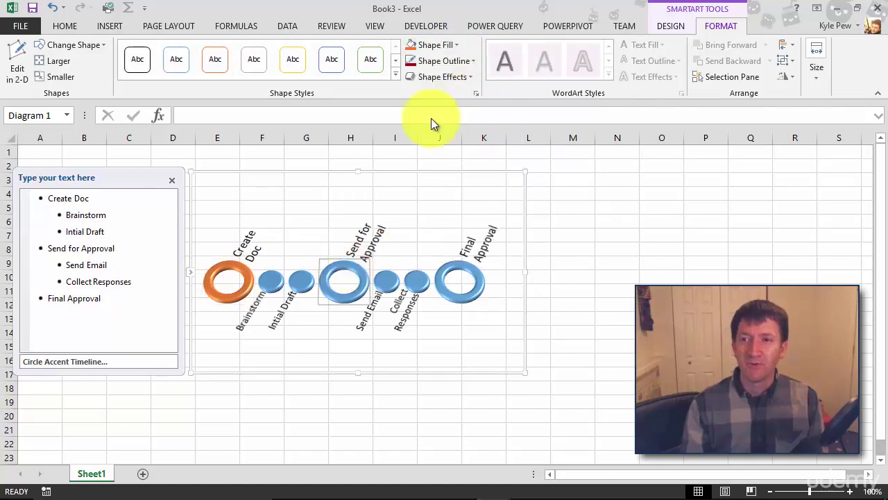
pyautogui.click(445, 45)
pyautogui.click(413, 46)
pyautogui.click(450, 264)
pyautogui.click(410, 42)
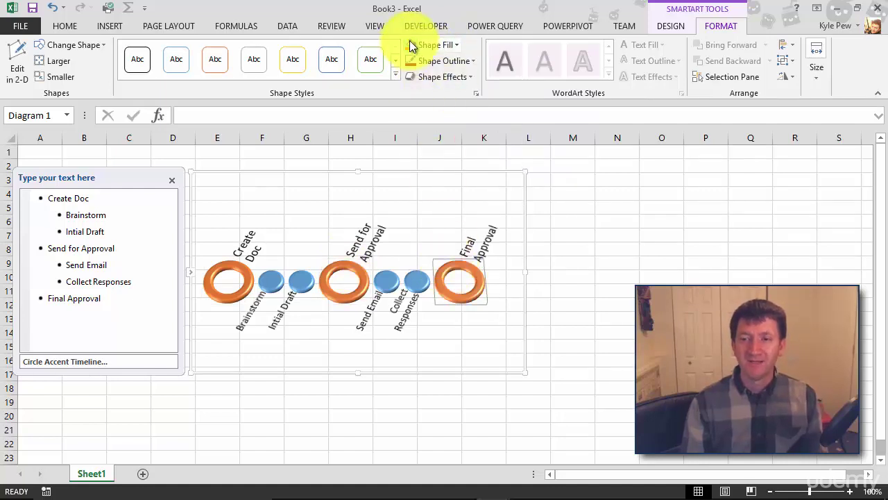